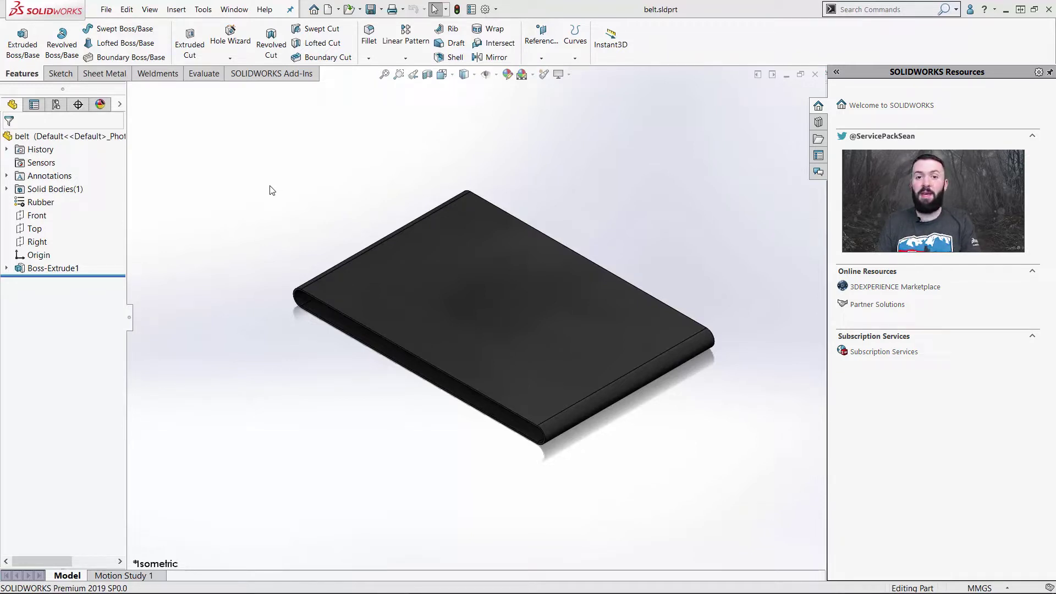
- Customize the commands by adding a new macro button between Extruded Boss/Base and Revolved Boss/Base in the Features commands
click(496, 10)
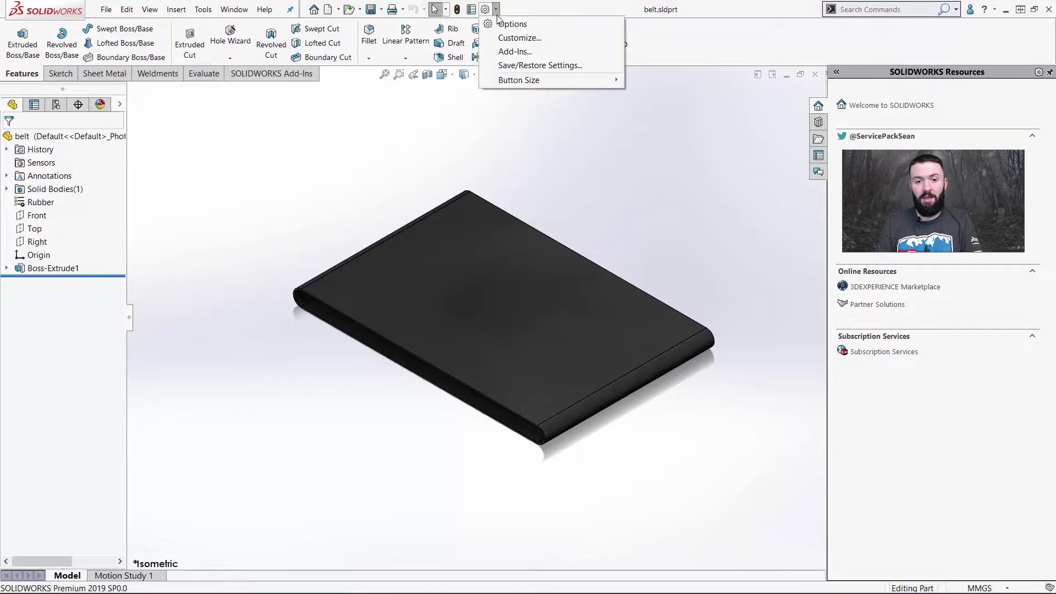
click(501, 40)
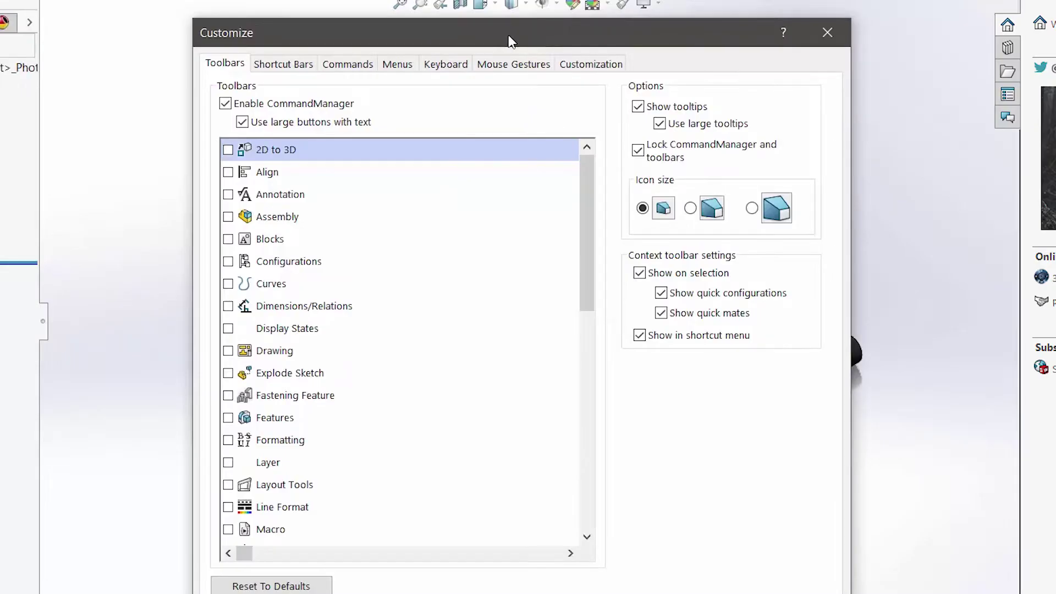
click(347, 135)
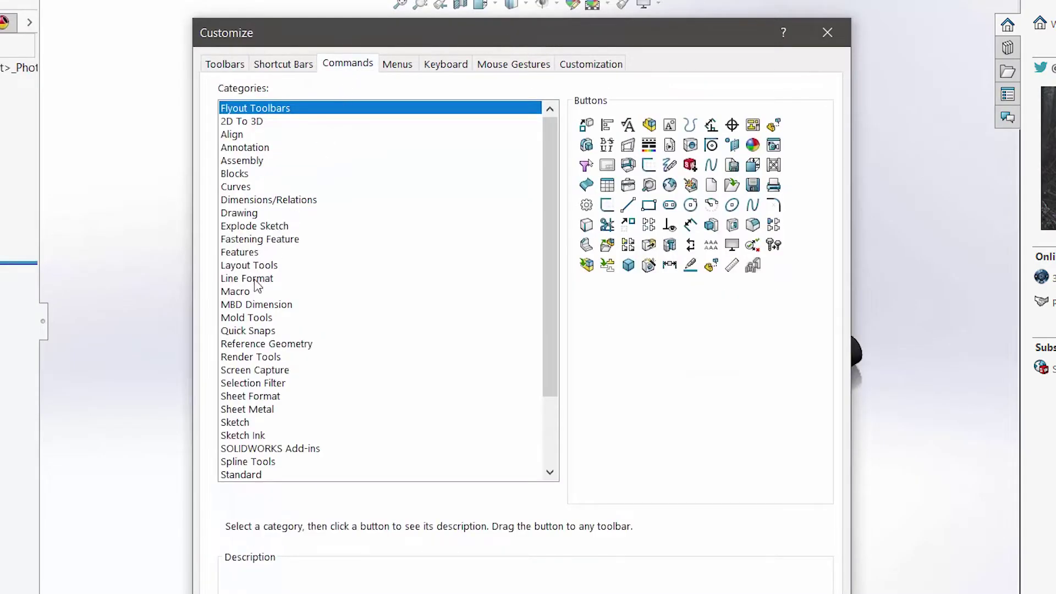
click(247, 296)
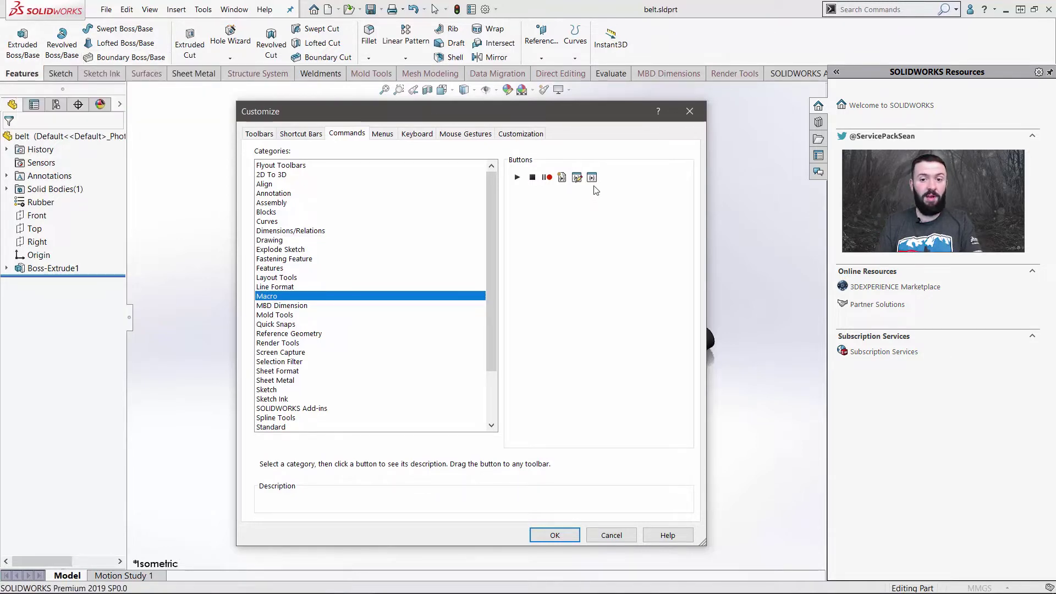
drag(592, 177, 47, 49)
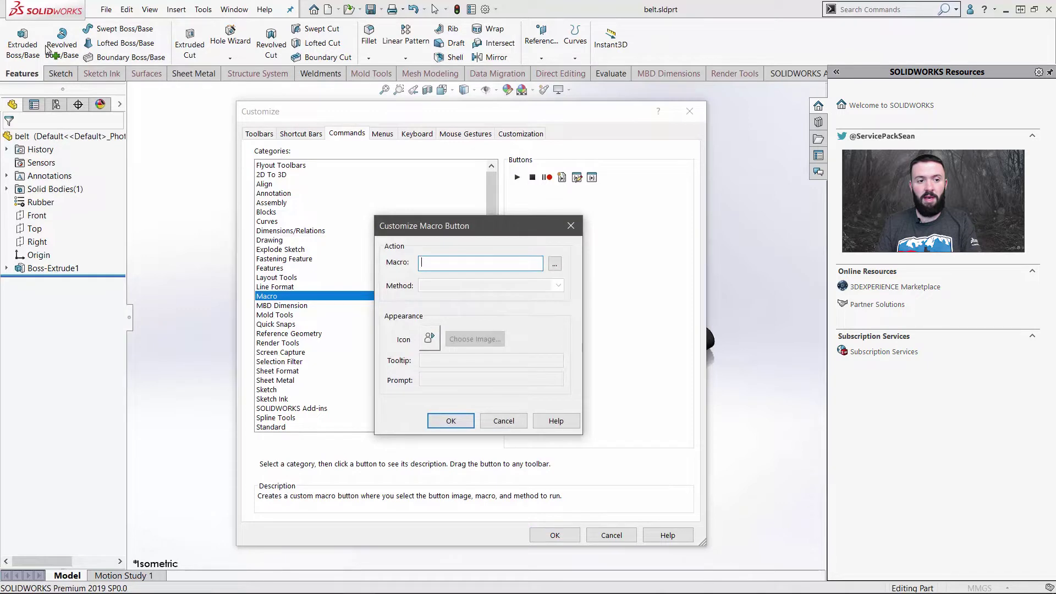
- Assign the macro "1 - Boss ExcuseMe.swp" and the icon image FEATURES_EXTRUDE_BOSS_128.bmp to the new macro button
click(555, 264)
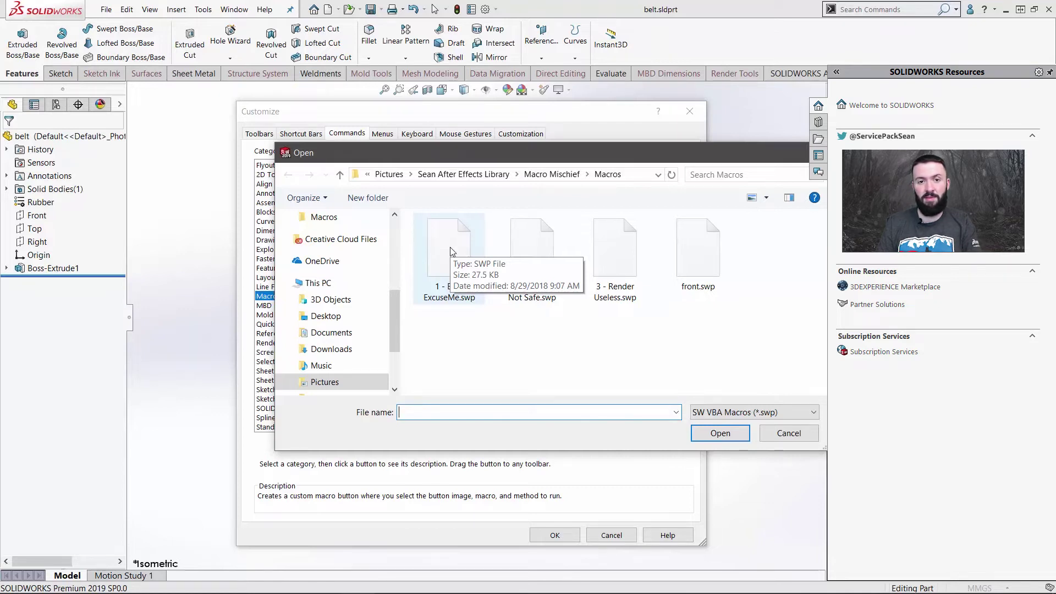
click(452, 252)
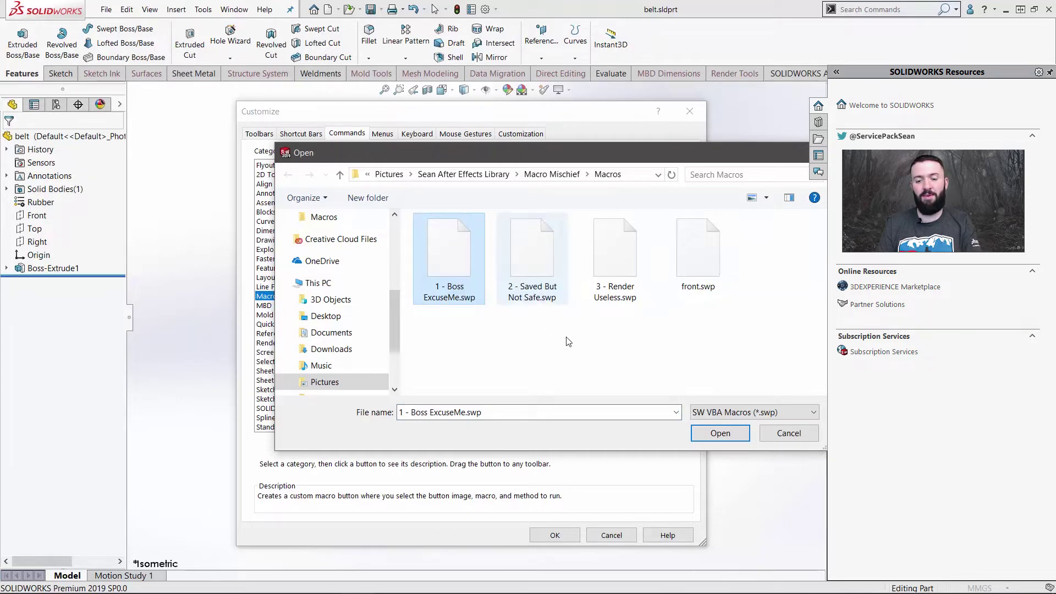
click(719, 433)
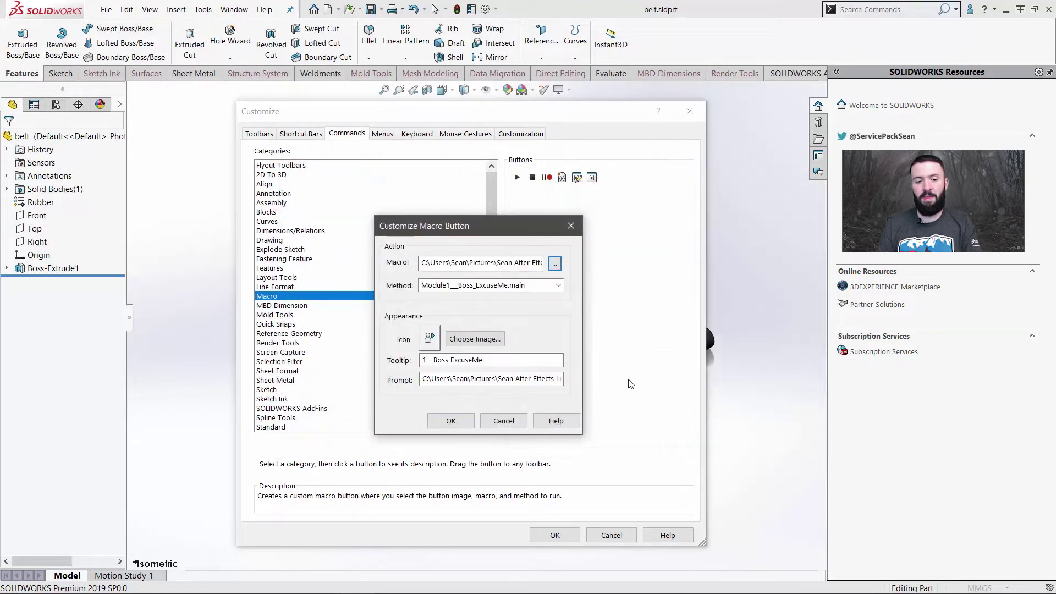
click(488, 340)
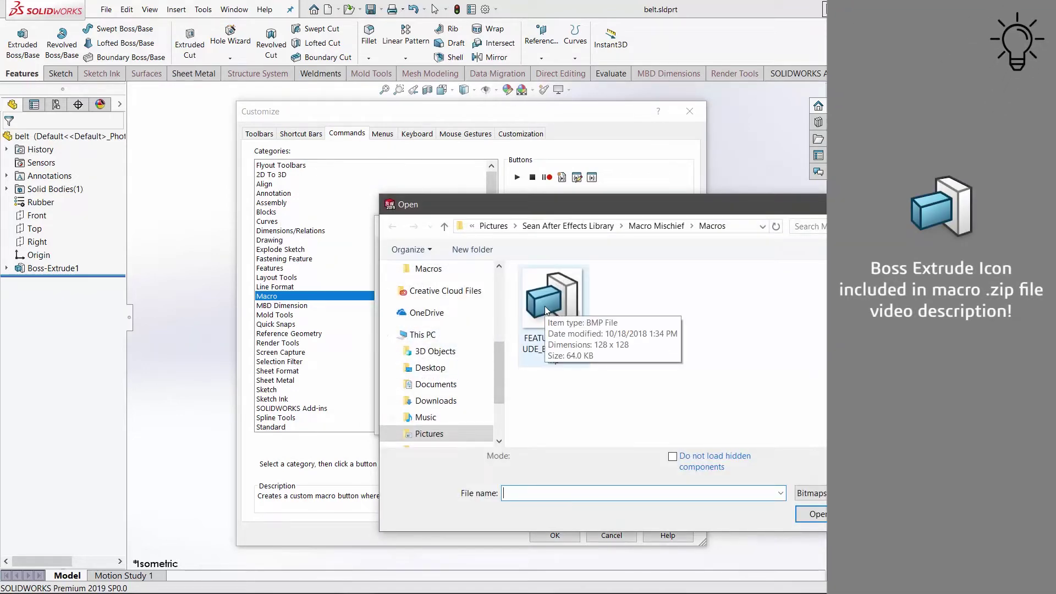
click(573, 300)
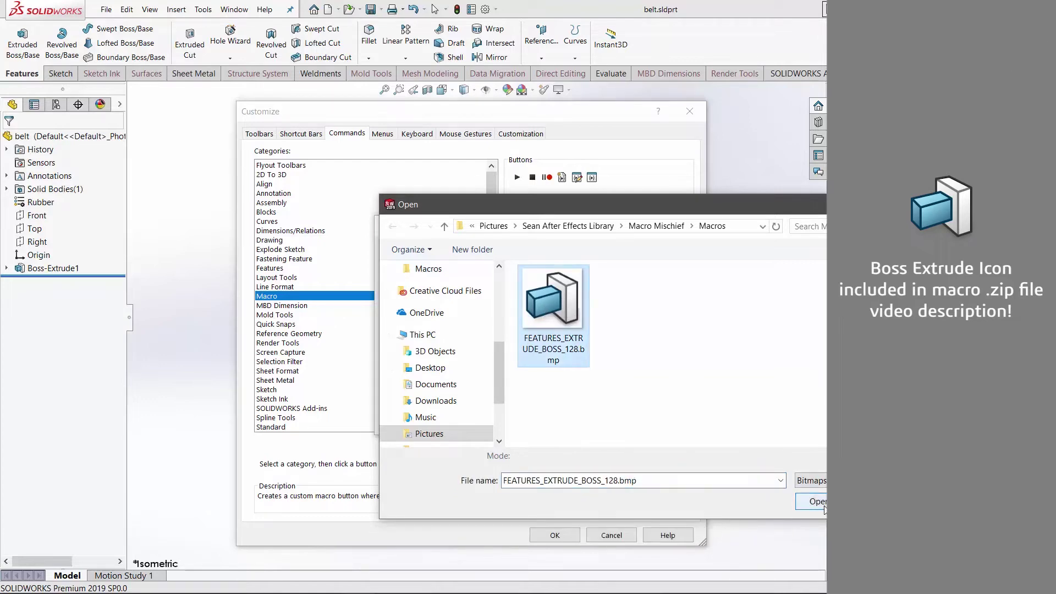
click(813, 502)
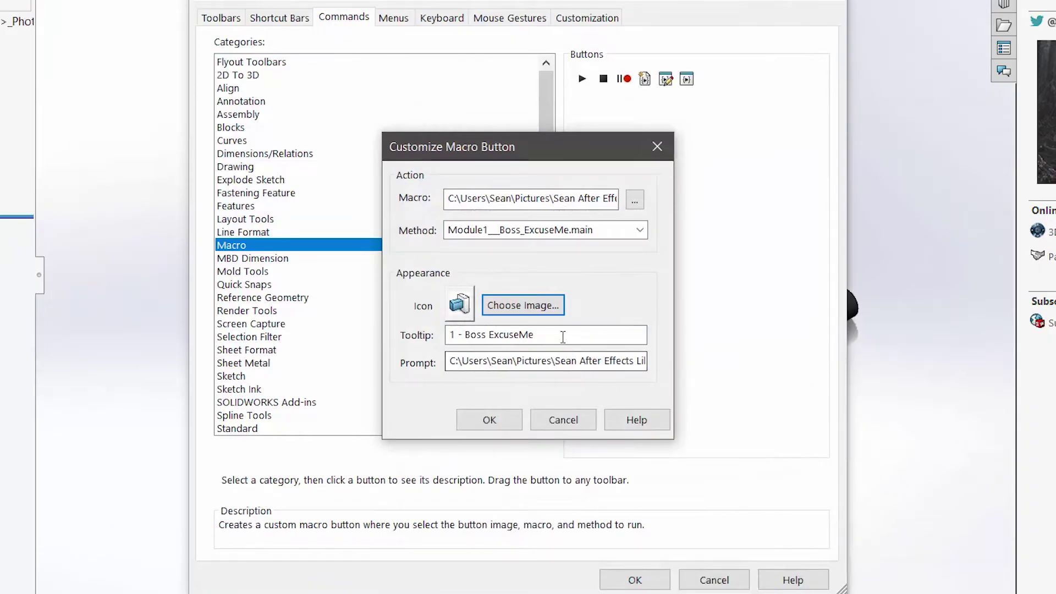
- Set the button's tooltip to "Extruded Boss/Base" and prompt to "Extrudes a sketch or selected sketch contours in one or two directions to create a solid feature."
key(Tab)
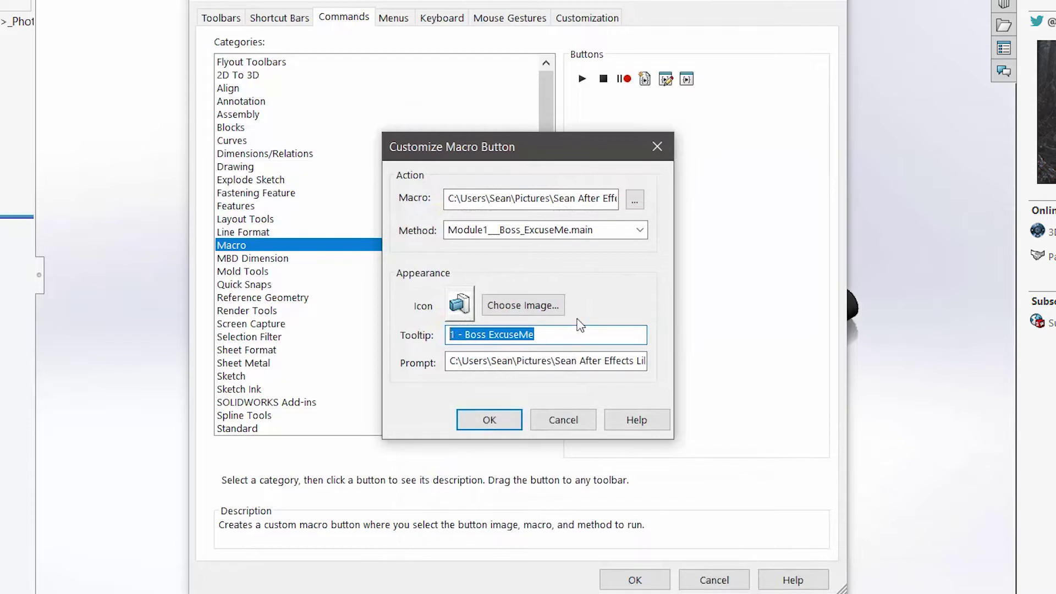
text(E)
key(BackSpace)
text(Extrude)
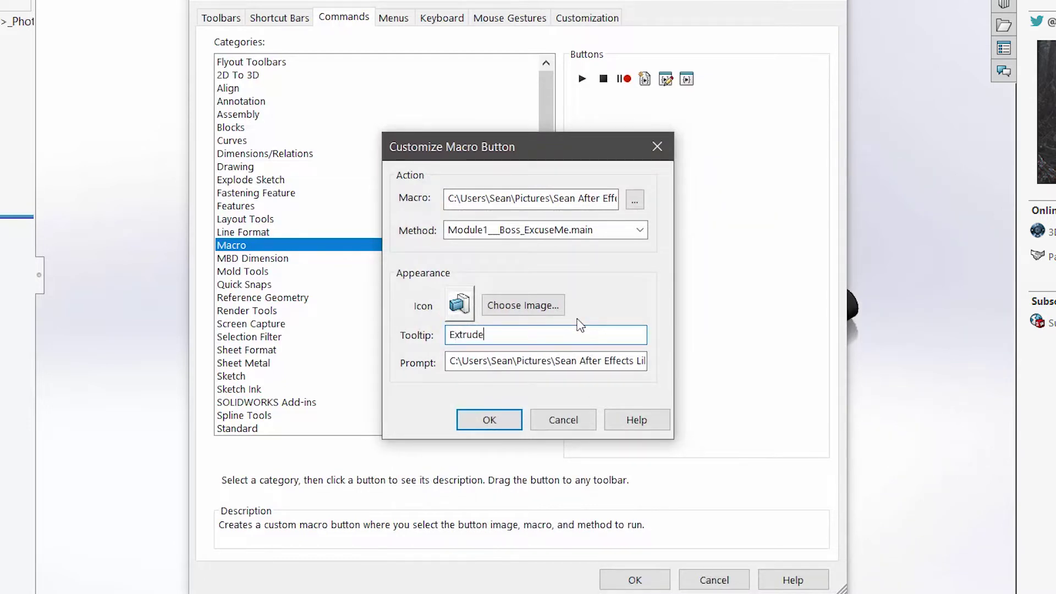
text(d Boss/Base)
triple_click(563, 355)
key(BackSpace)
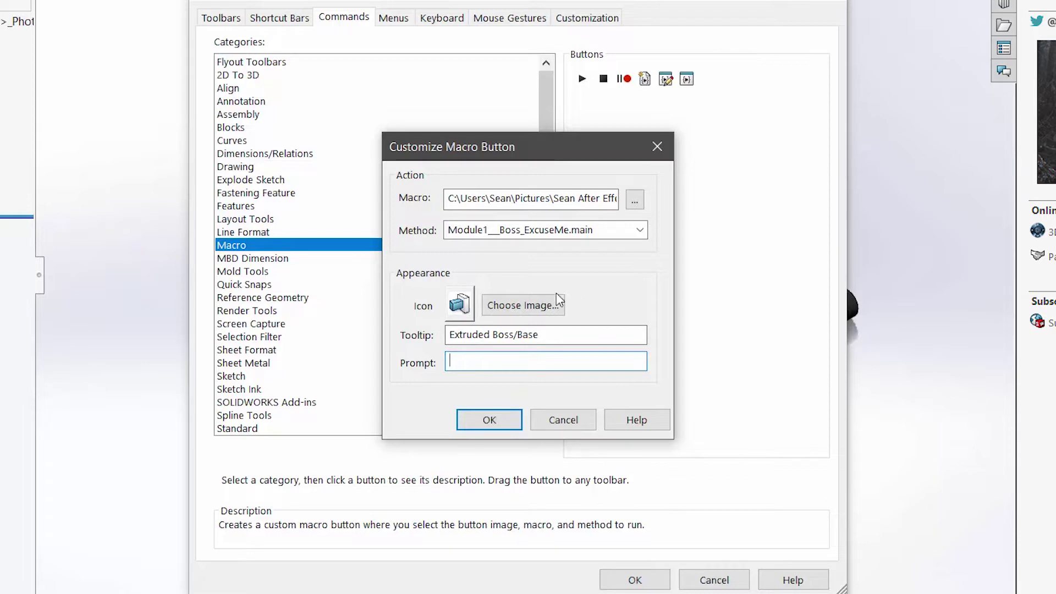
key(ctrl+v)
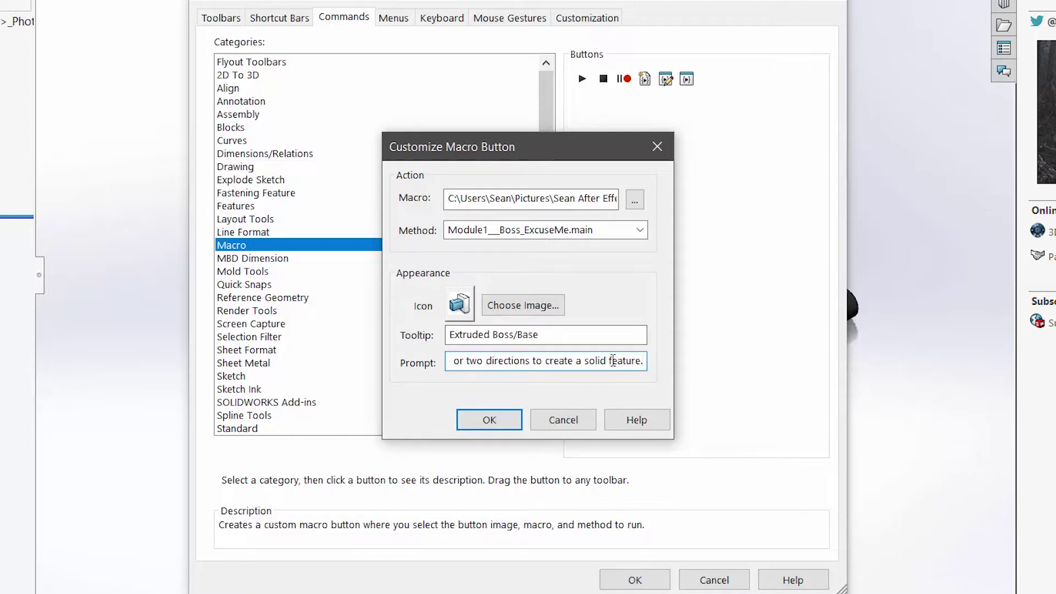
click(486, 424)
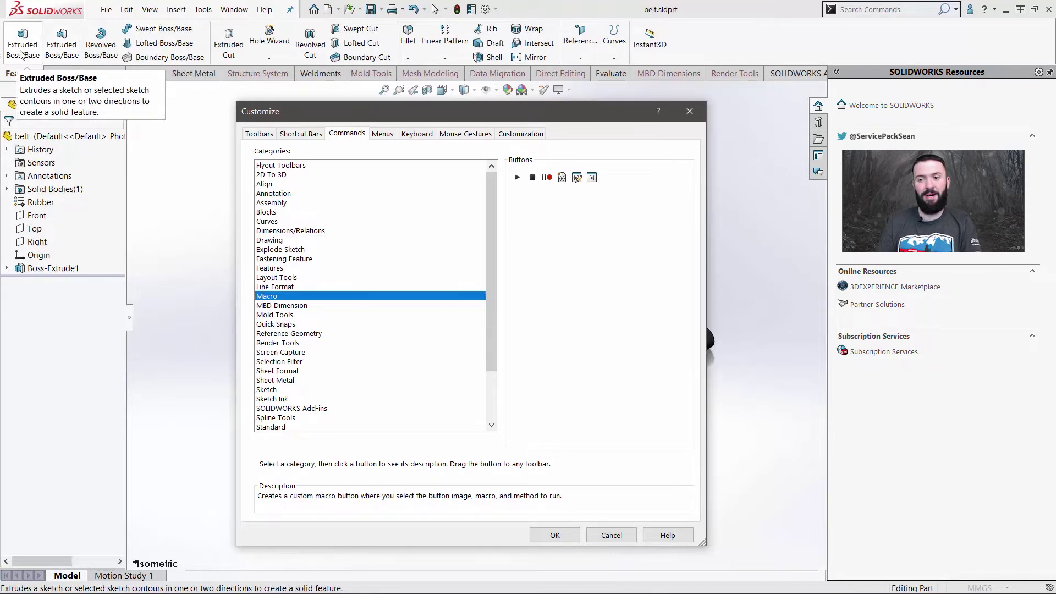
- Remove the original Extruded Boss/Base button from the Features commands and accept the customization
drag(21, 53, 164, 155)
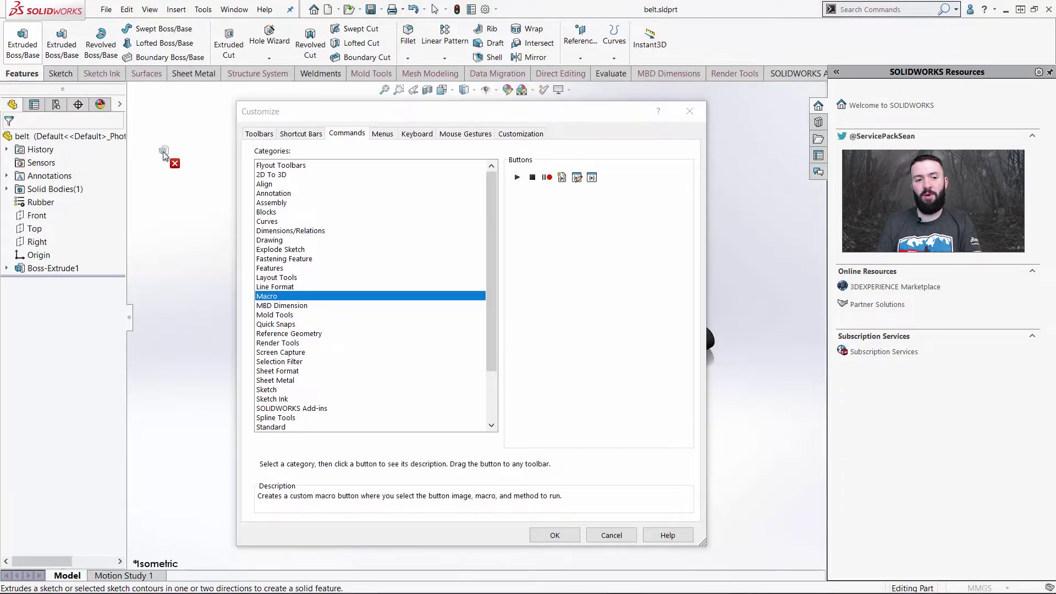
drag(163, 155, 164, 156)
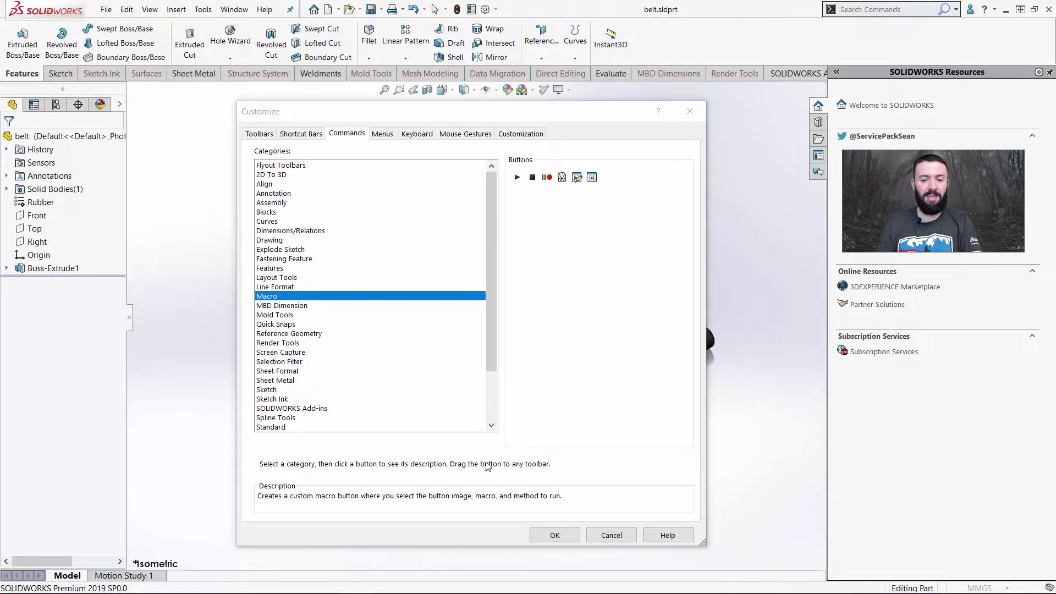
click(555, 535)
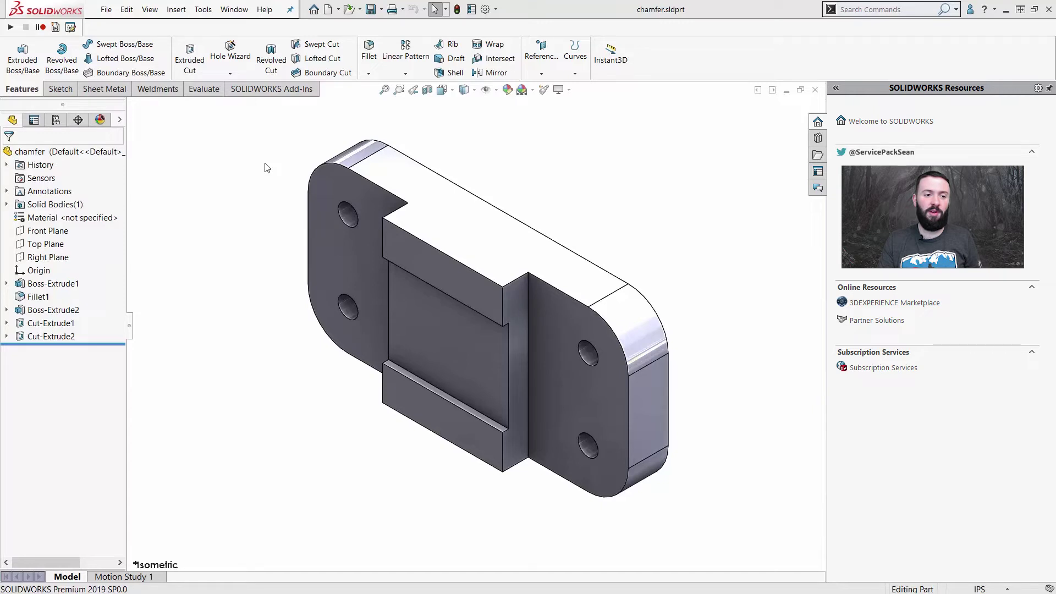
- Run the macro "2 - Saved But Not Safe.swp" on the chamfer part
click(11, 27)
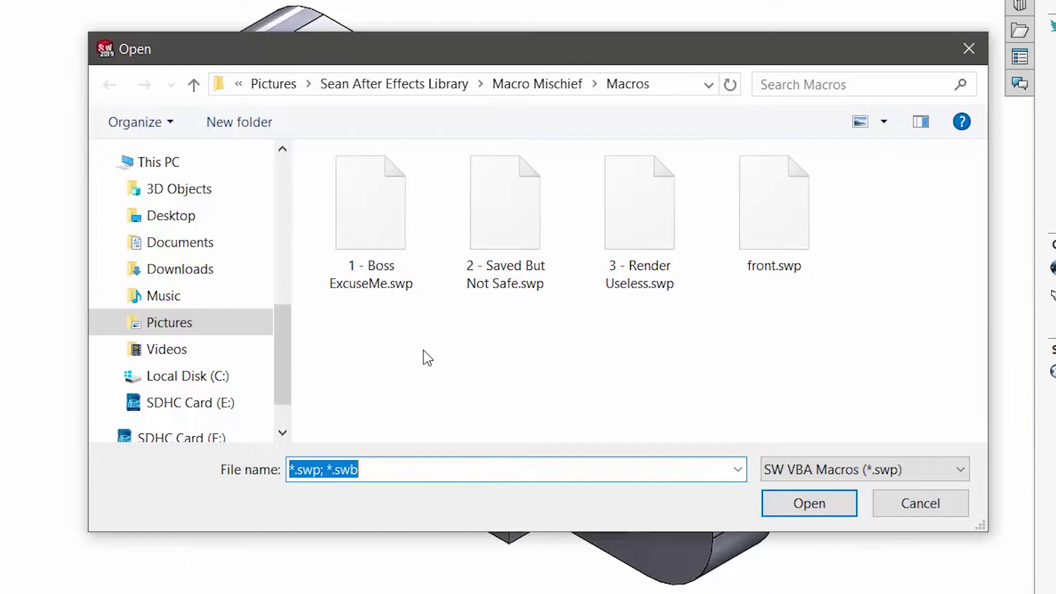
click(516, 232)
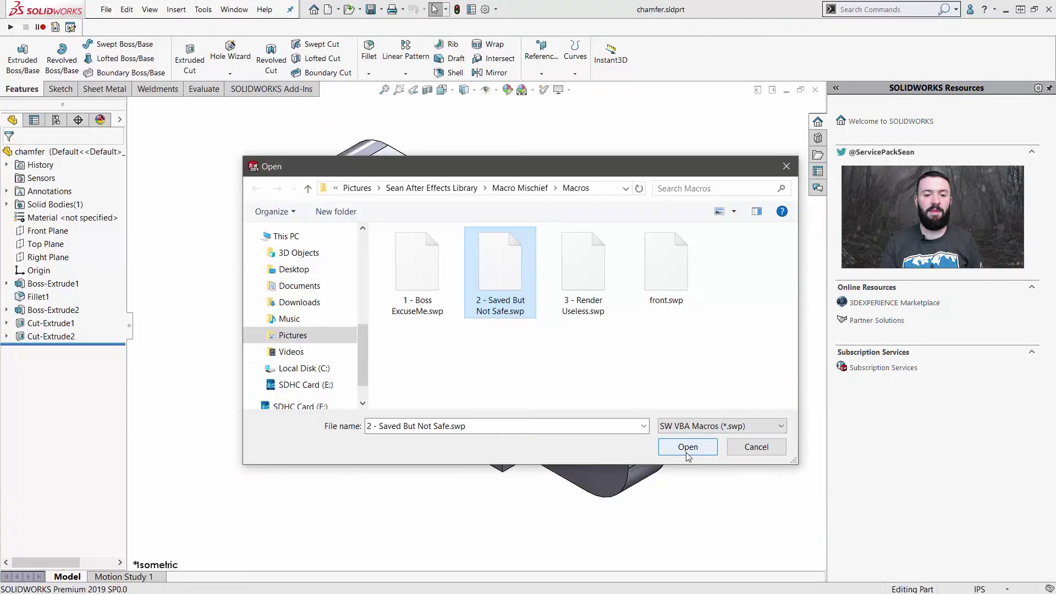
click(687, 447)
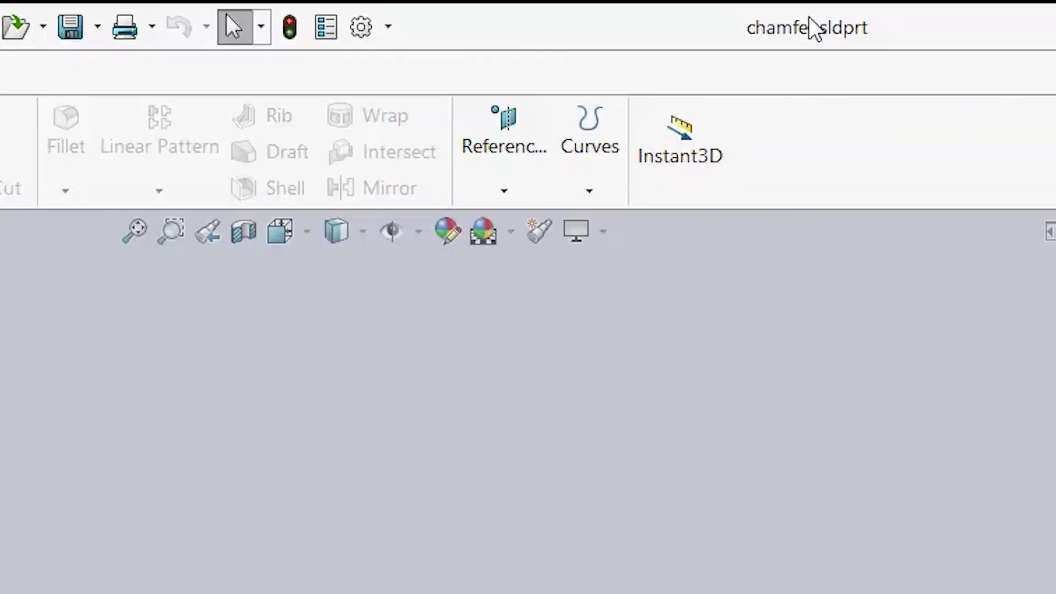
mouse_move(661, 12)
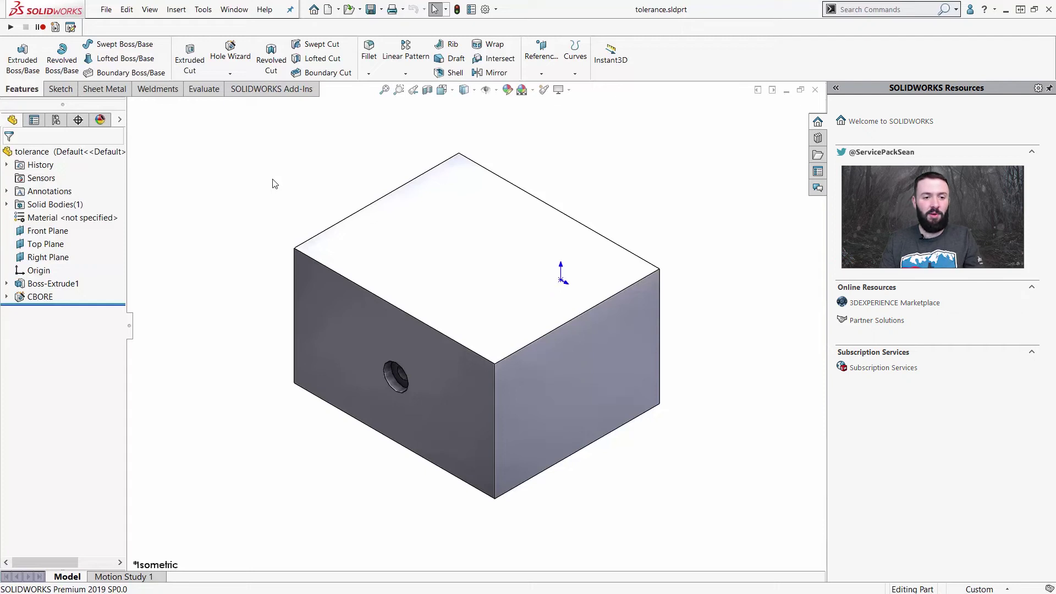
- Run the macro "3 - Render Useless.swp" on the tolerance part
click(11, 28)
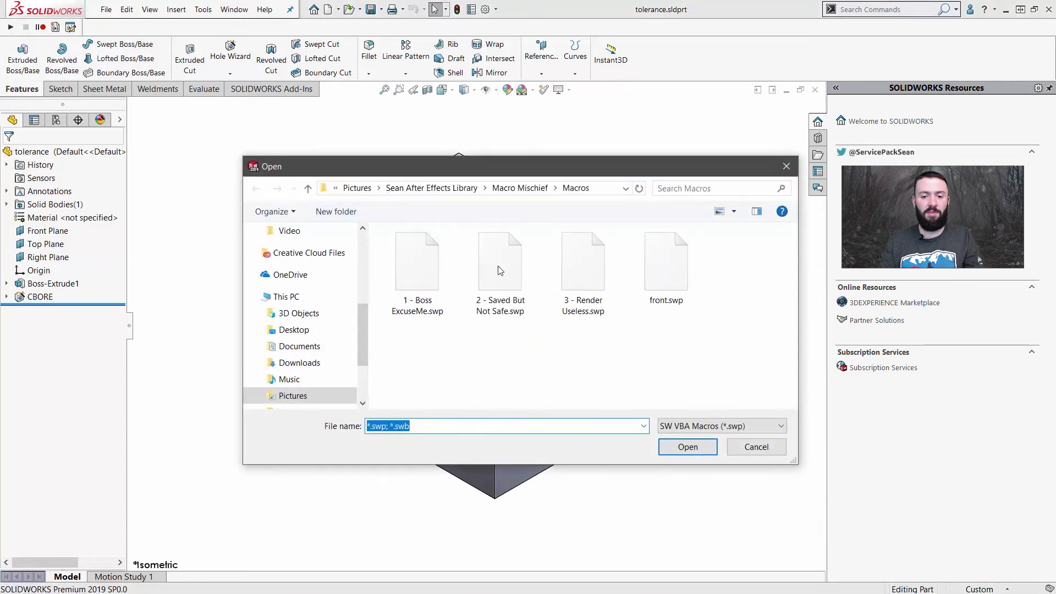
click(584, 275)
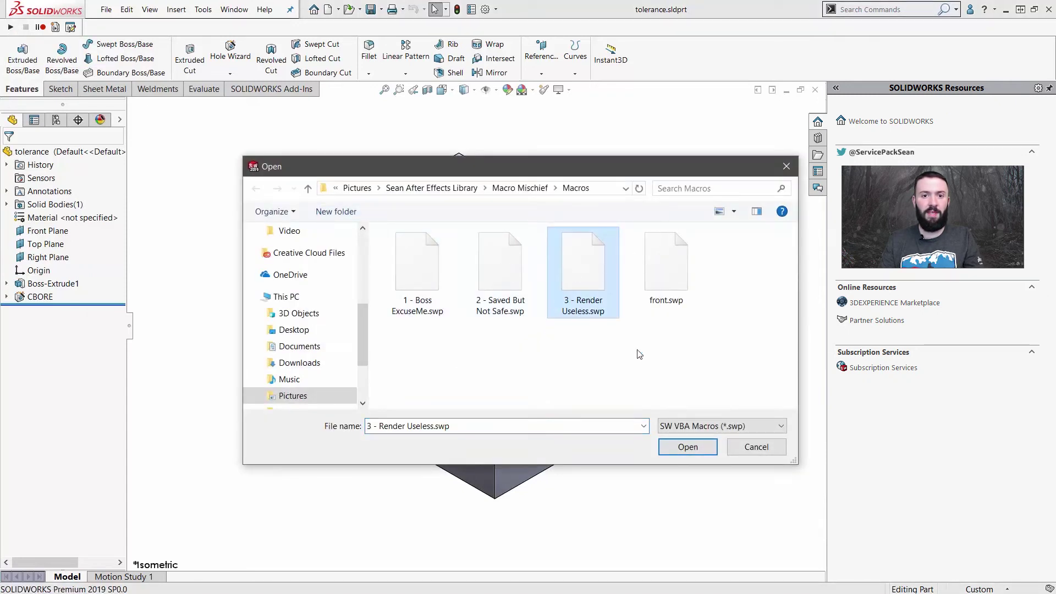
click(672, 446)
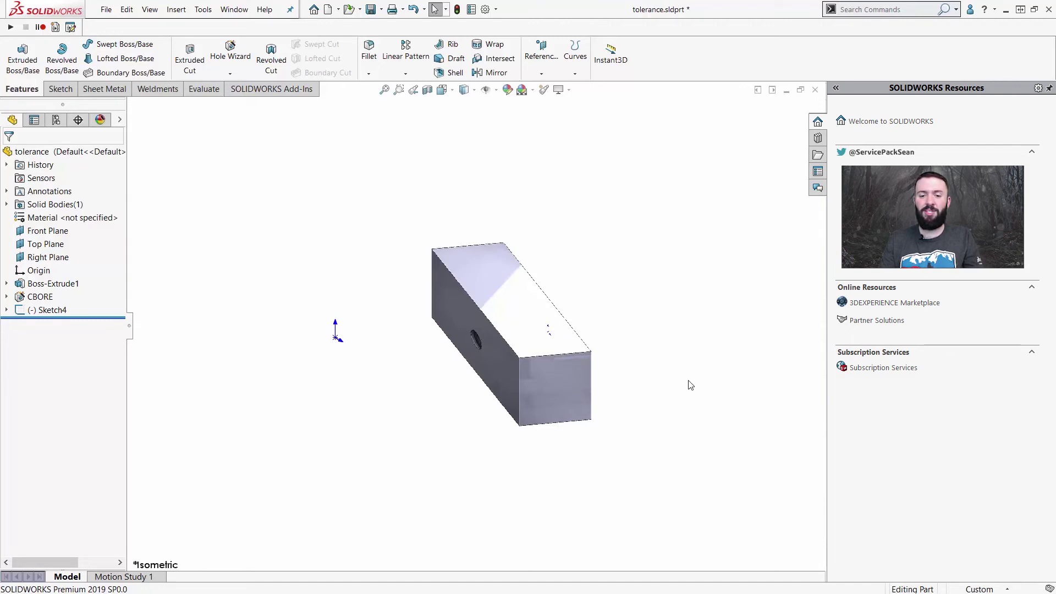
- Expand the Solid Bodies folder of the tolerance part and set Solid Bodies to Show in the FeatureManager hide/show tree items
middle_drag(688, 384, 586, 344)
scroll(586, 344, down, 5)
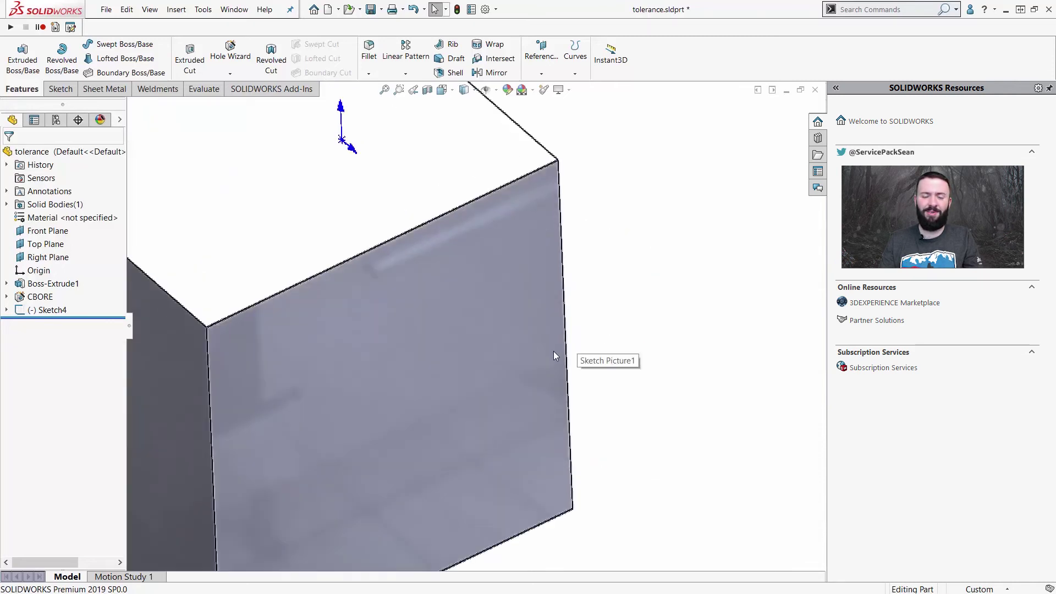
scroll(636, 349, up, 5)
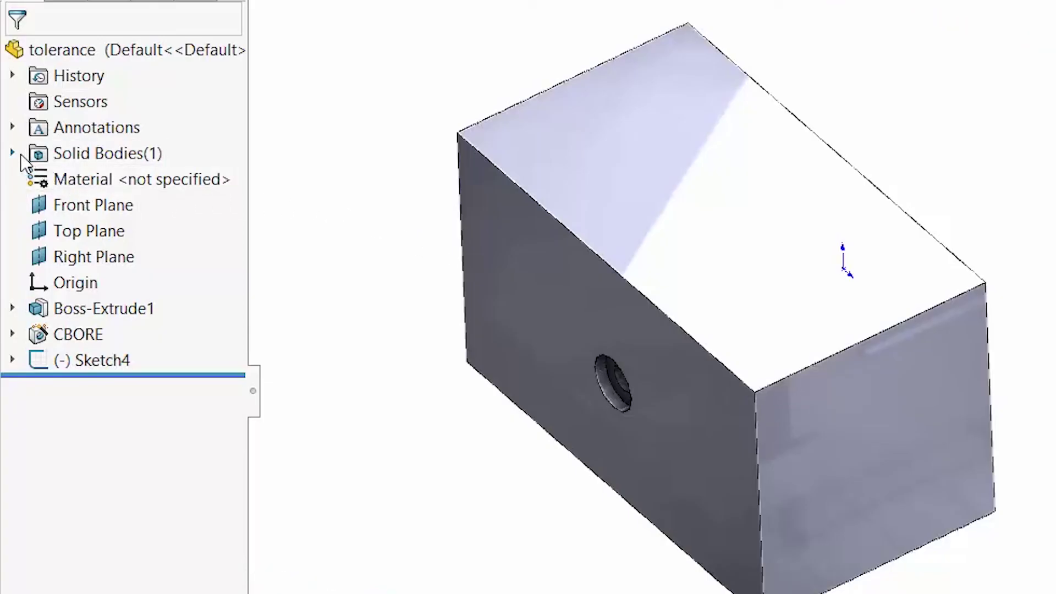
click(13, 154)
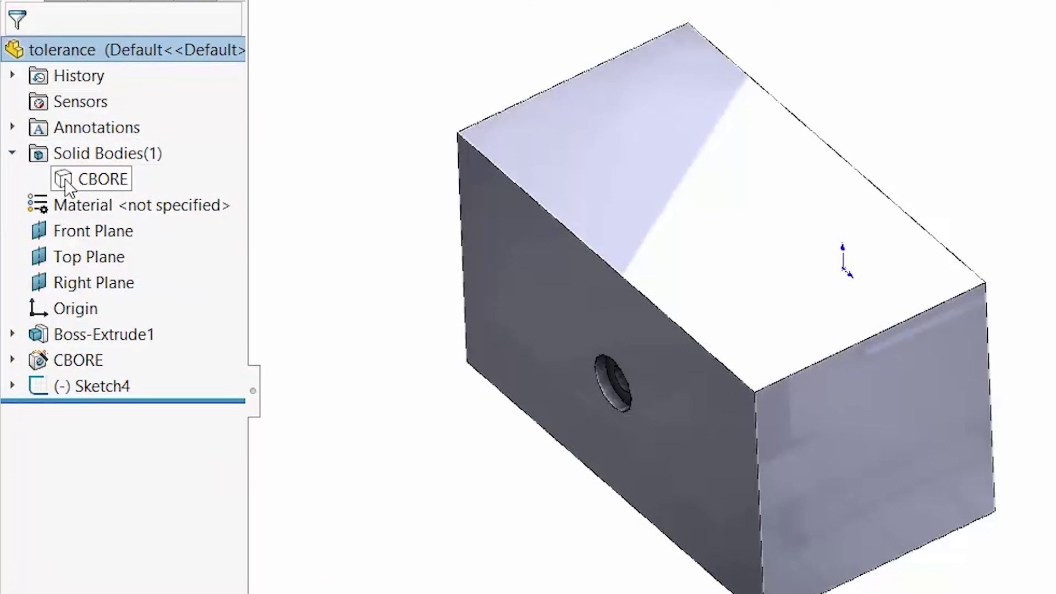
right_click(220, 112)
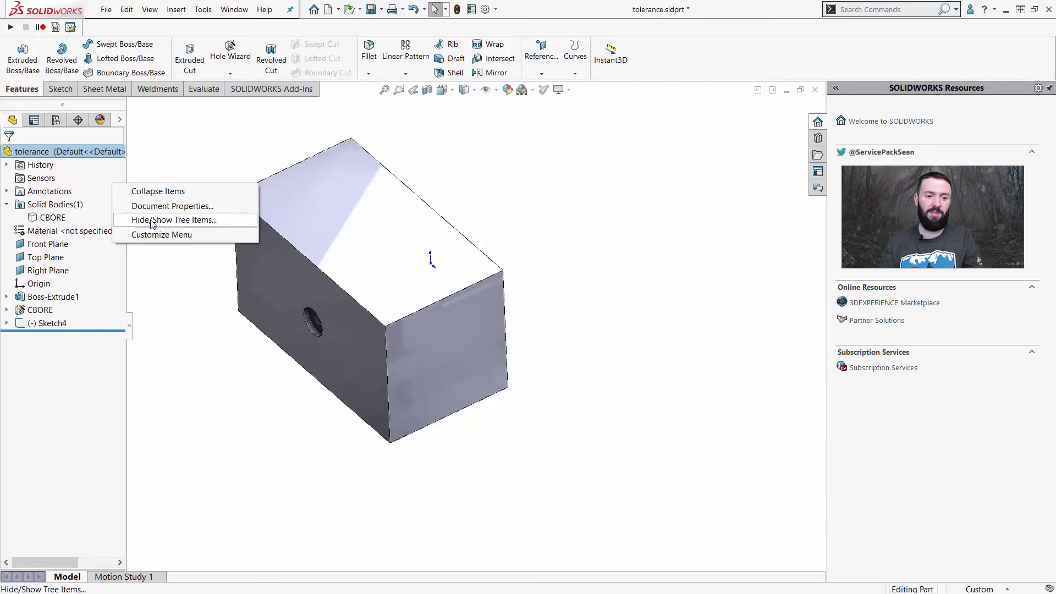
click(152, 220)
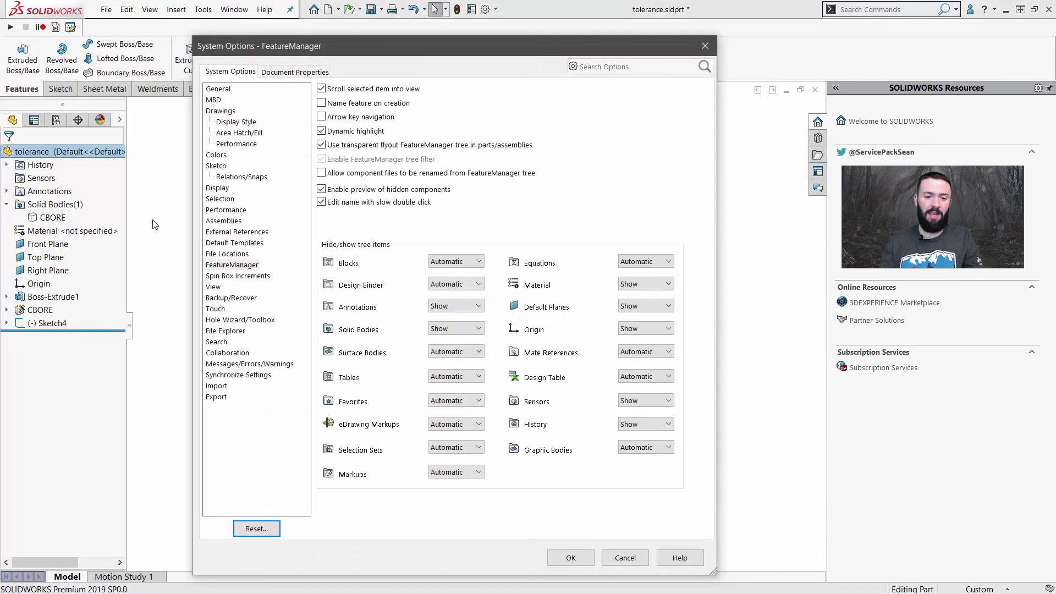
click(455, 329)
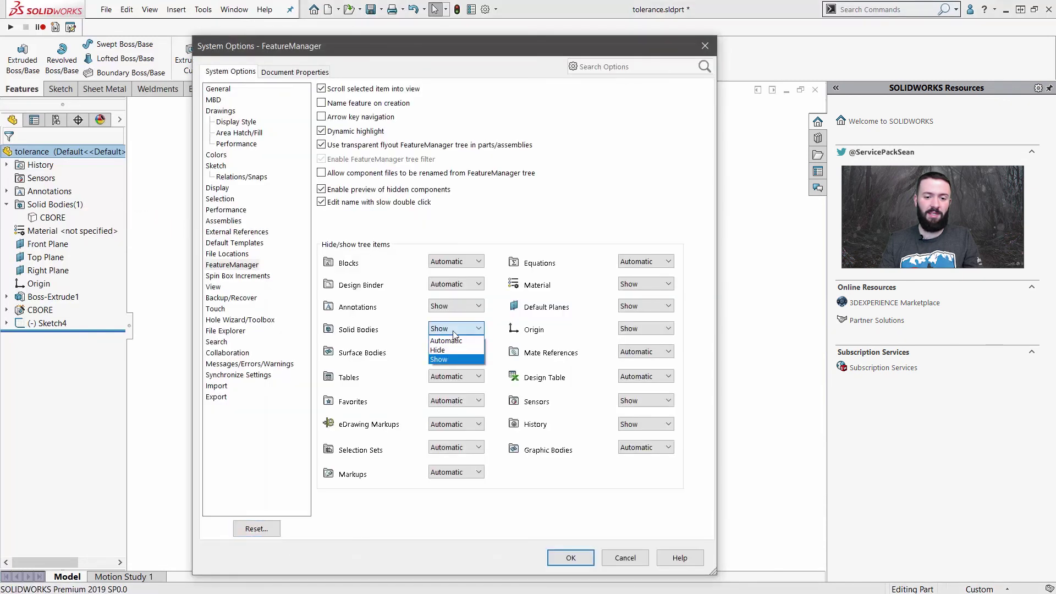
click(434, 360)
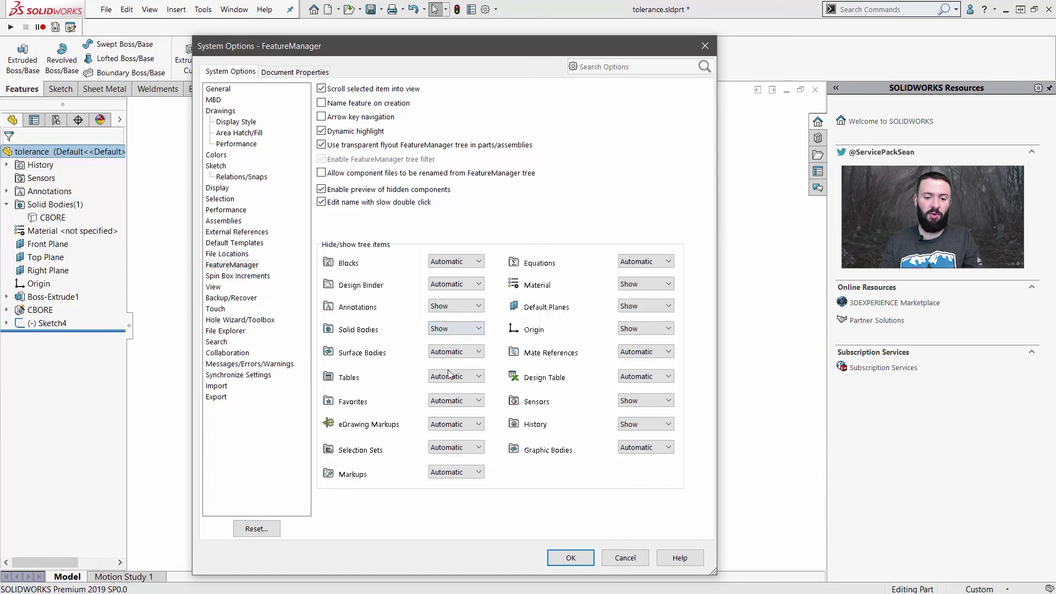
click(571, 557)
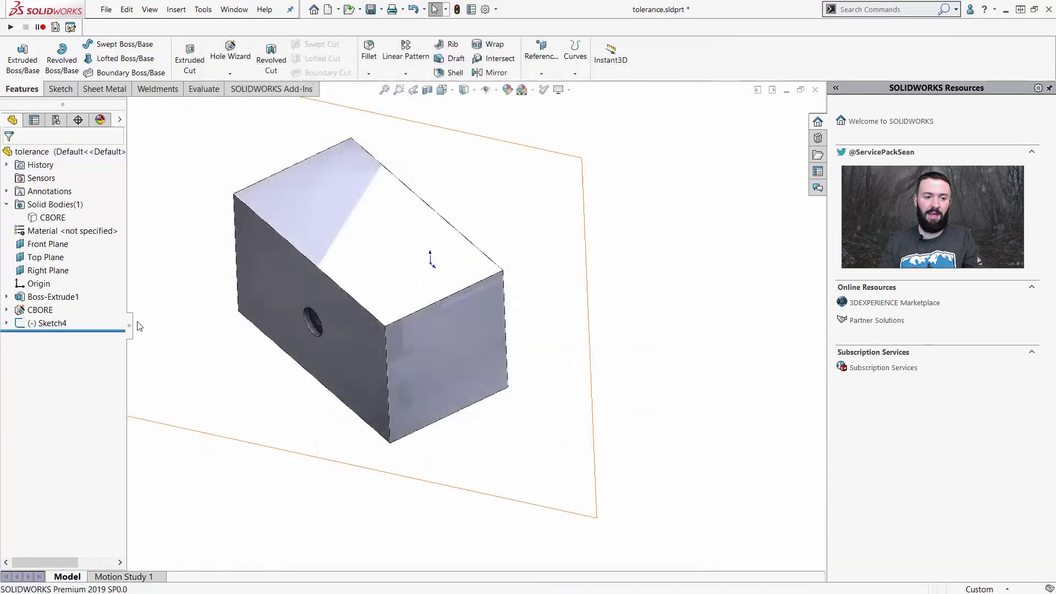
- Show the hidden CBORE solid body of the tolerance part and set the view orientation to isometric
right_click(47, 219)
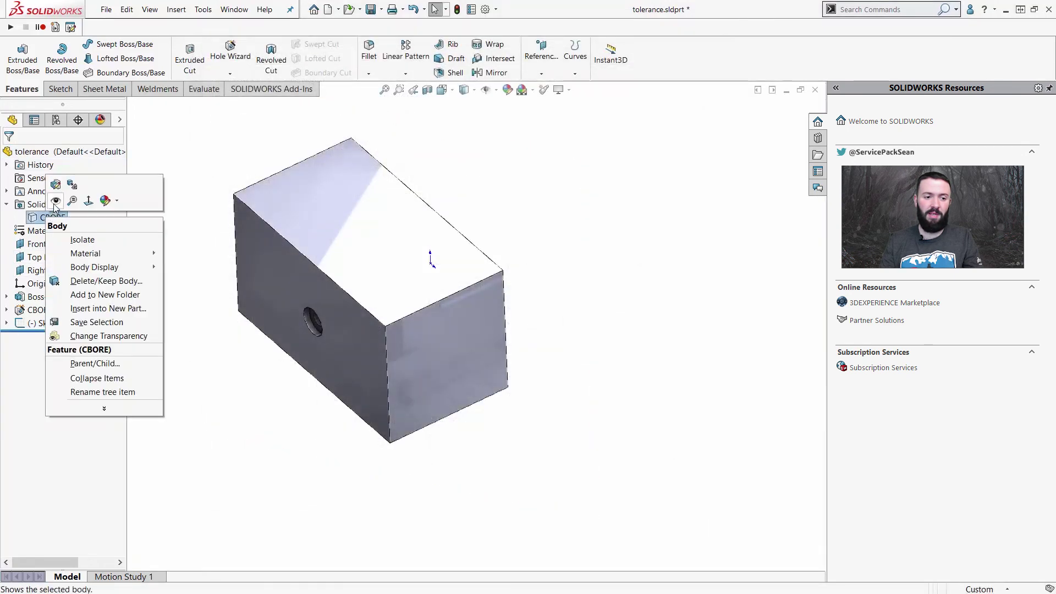
click(54, 202)
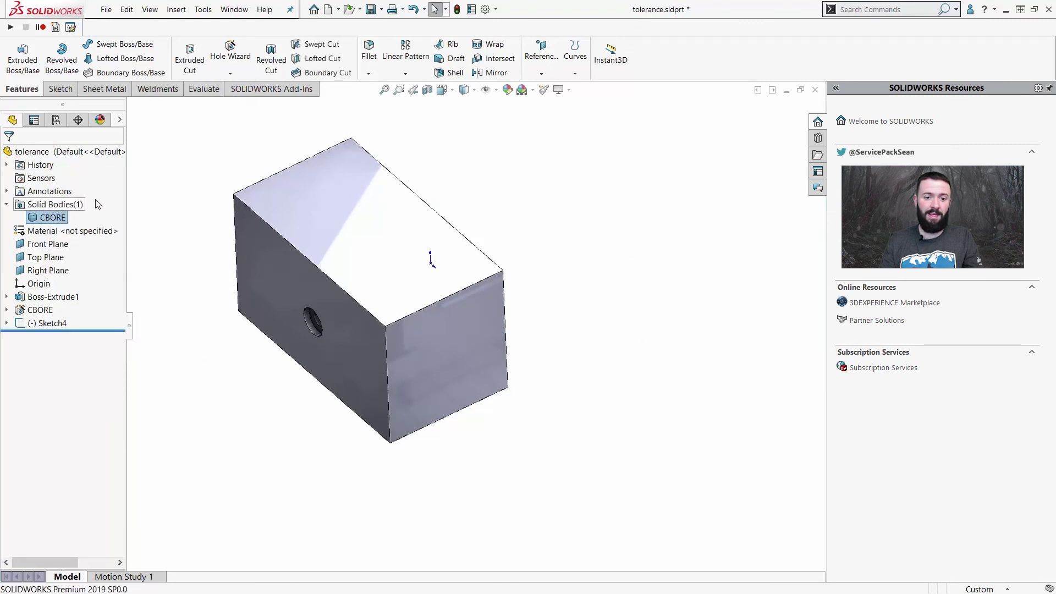
click(694, 250)
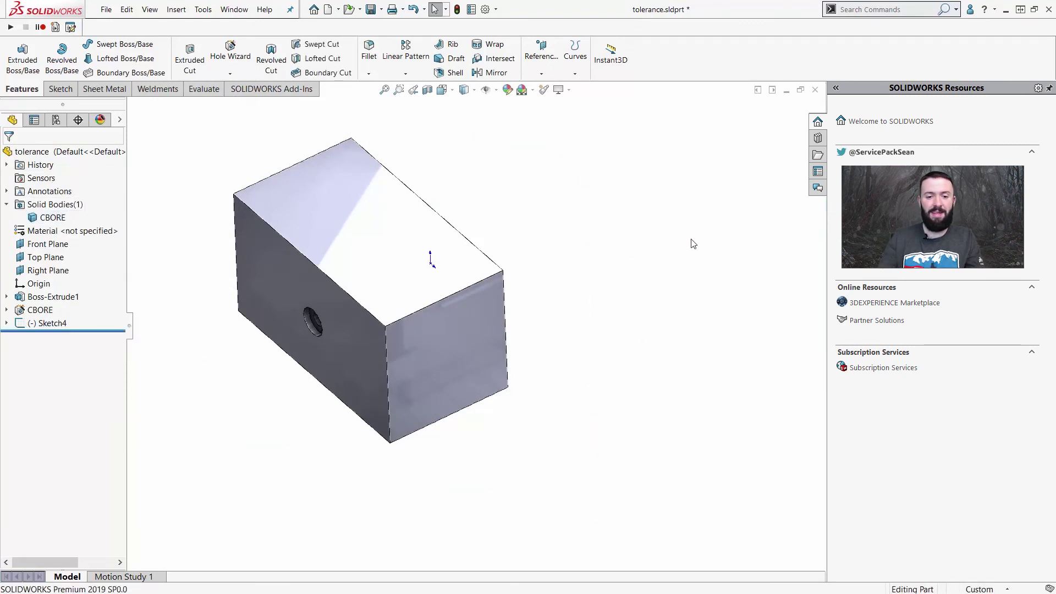
key(ctrl+7)
scroll(347, 346, down, 2)
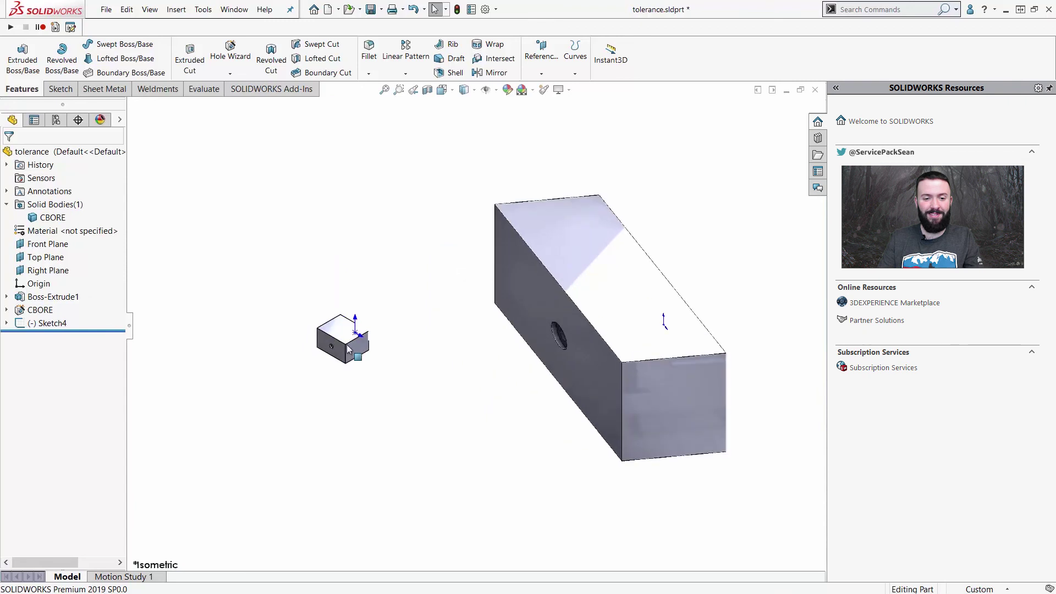
scroll(347, 349, up, 3)
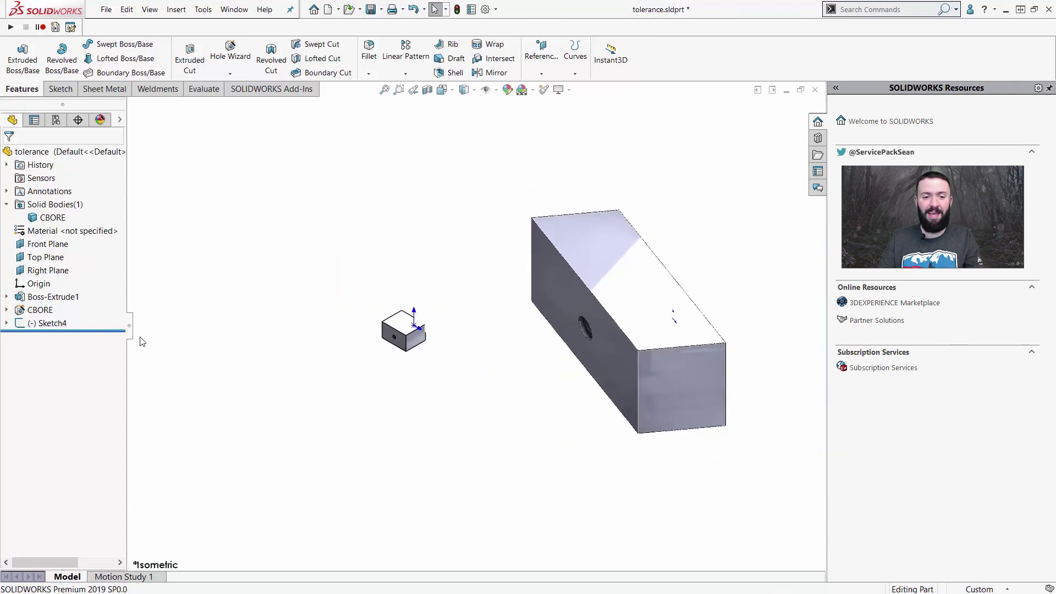
- Delete Sketch4 together with its dependent Sketch Picture1 from the tolerance part and fit the model to the view
click(40, 326)
right_click(40, 327)
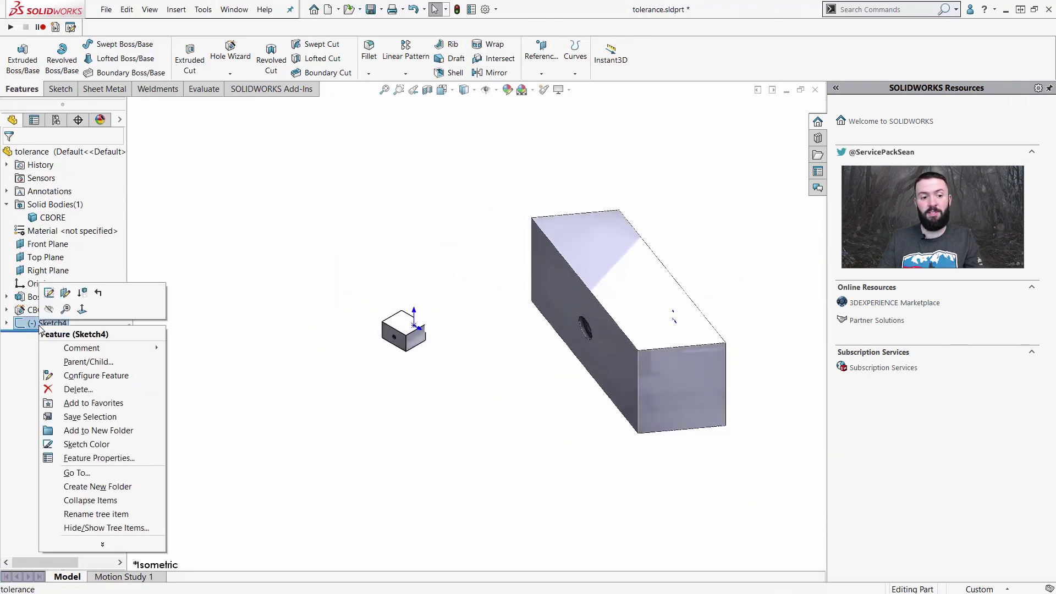
click(85, 389)
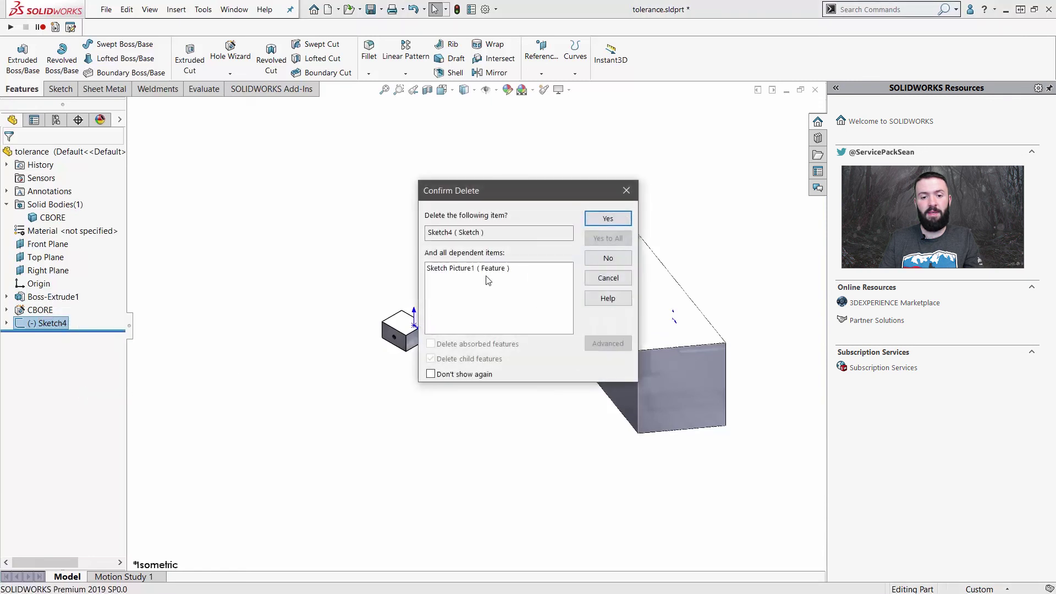
click(607, 222)
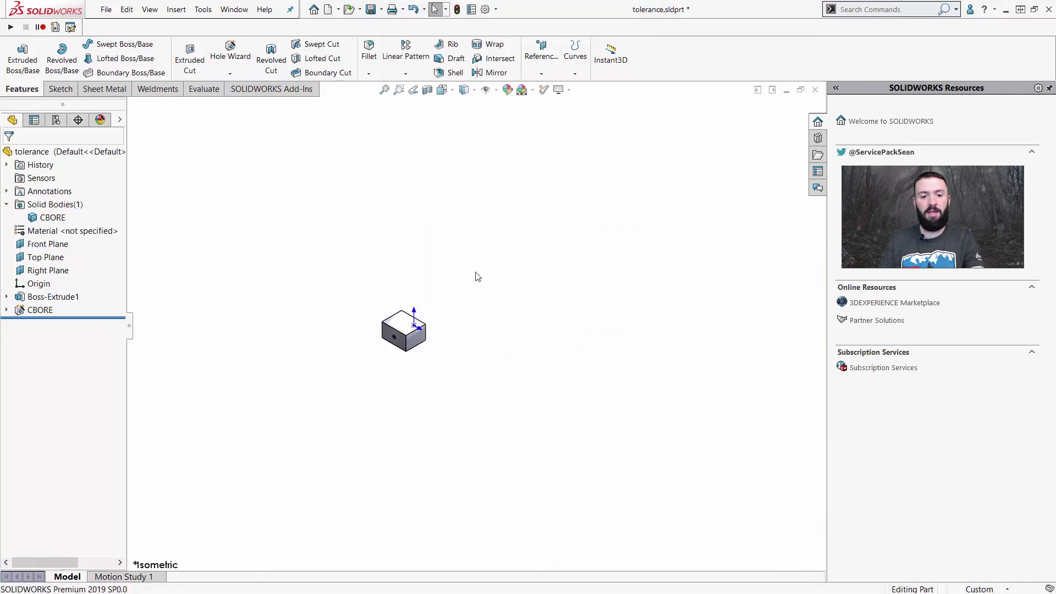
key(f)
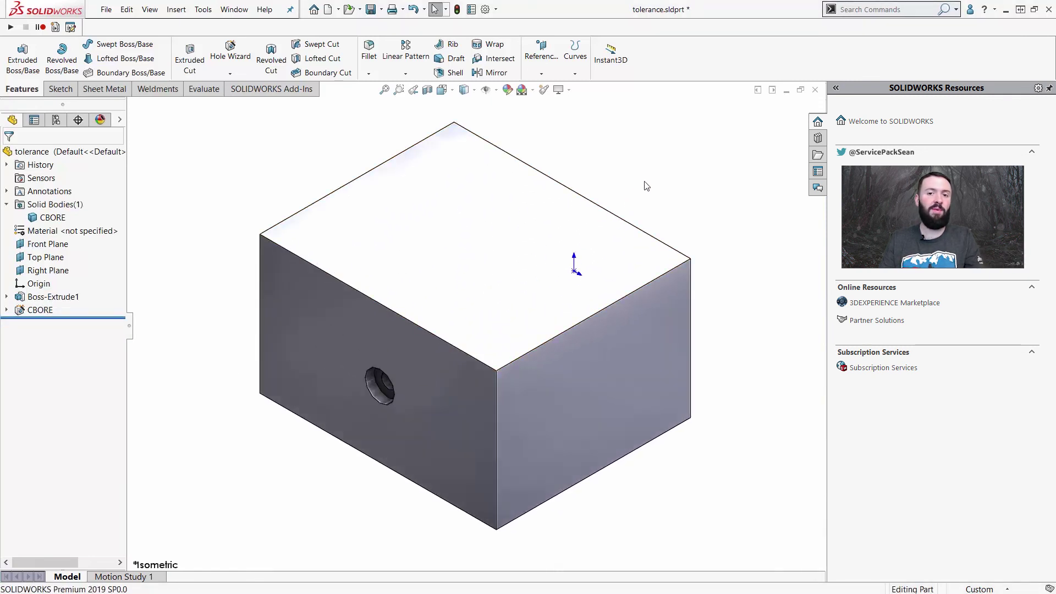